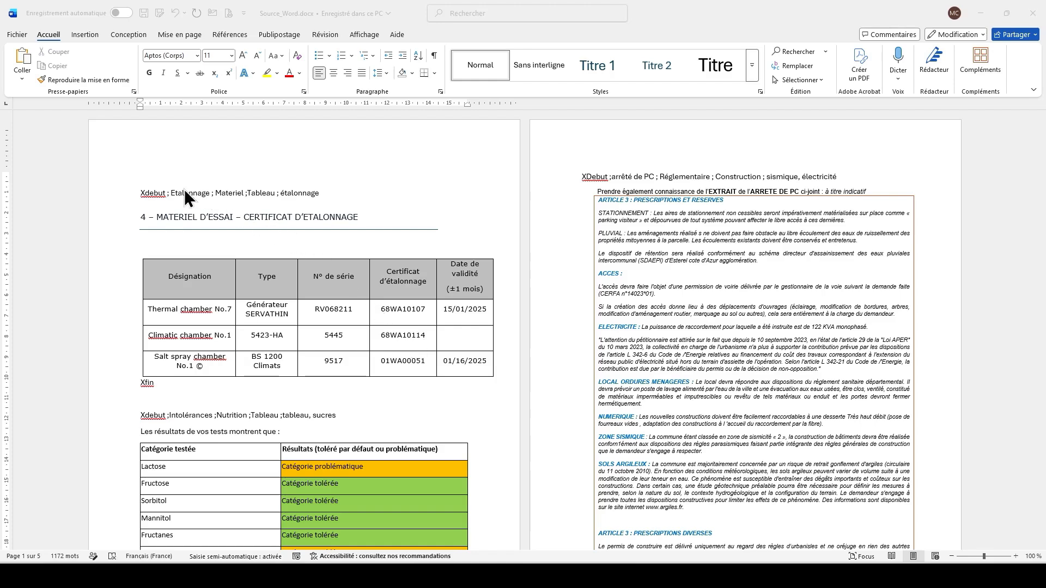
- Examine the text blocks of Source_Word.docx, from the calibration table to the signature block on the last page
click(165, 191)
drag(180, 389, 141, 387)
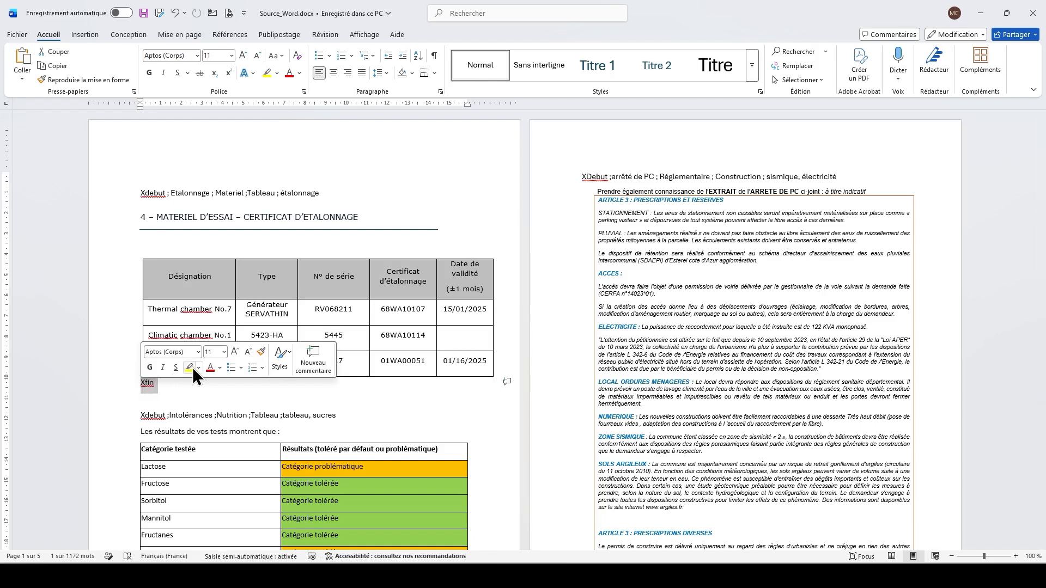
drag(277, 248, 296, 337)
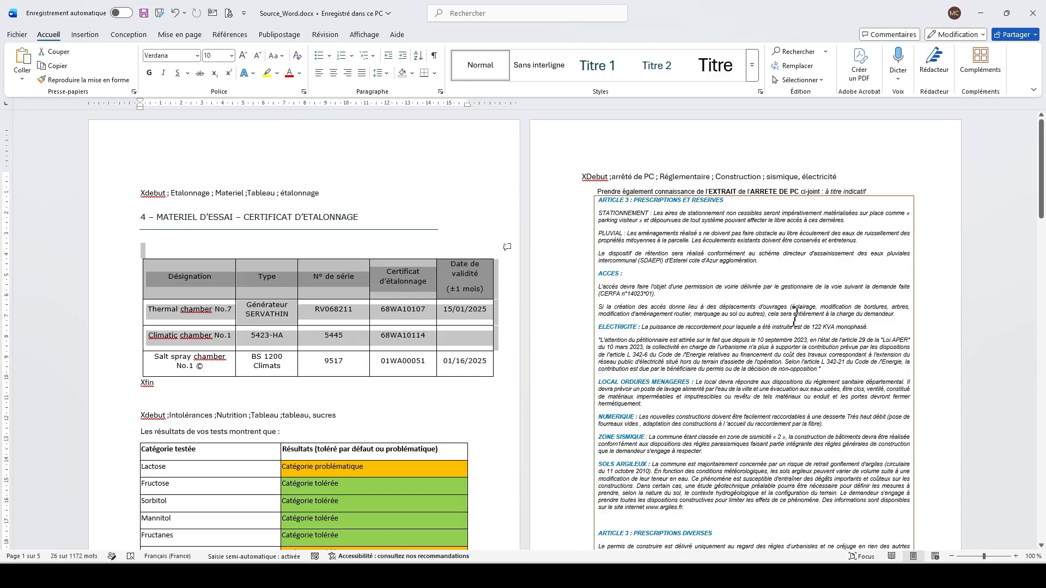
drag(598, 274, 730, 339)
scroll(730, 338, down, 4)
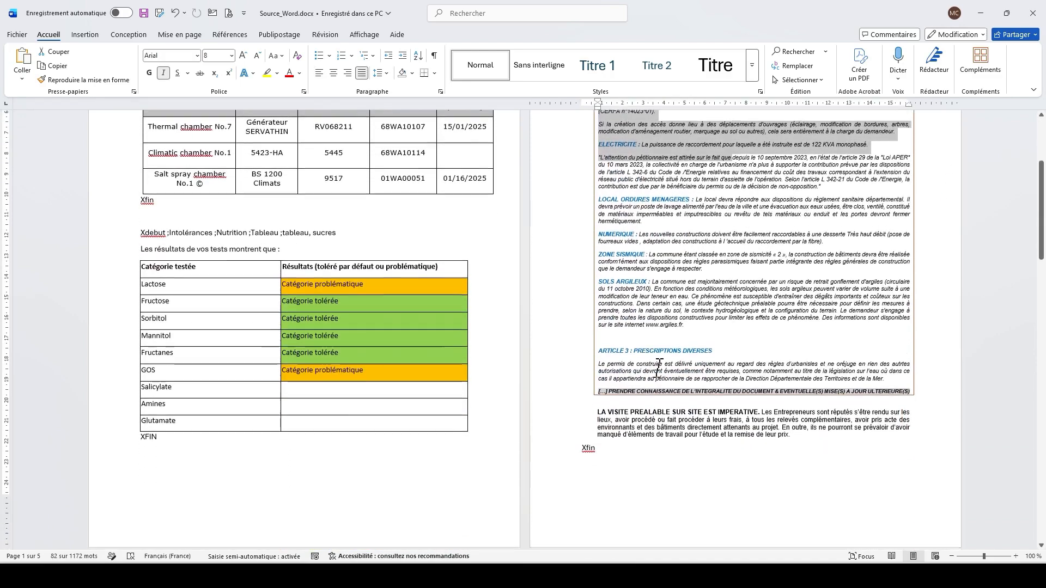
scroll(659, 368, down, 10)
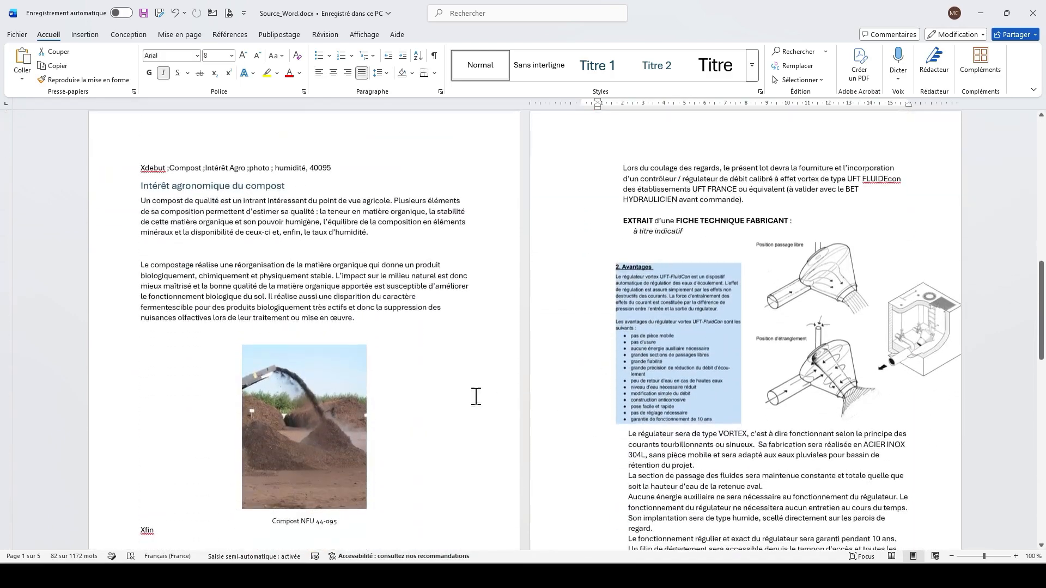
click(400, 392)
scroll(726, 318, down, 1)
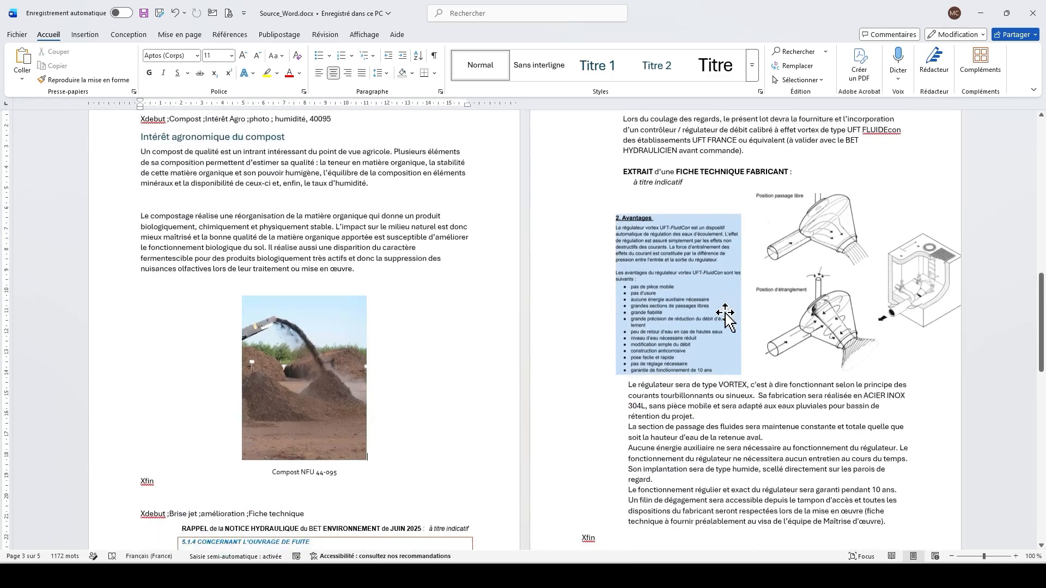
scroll(727, 317, down, 6)
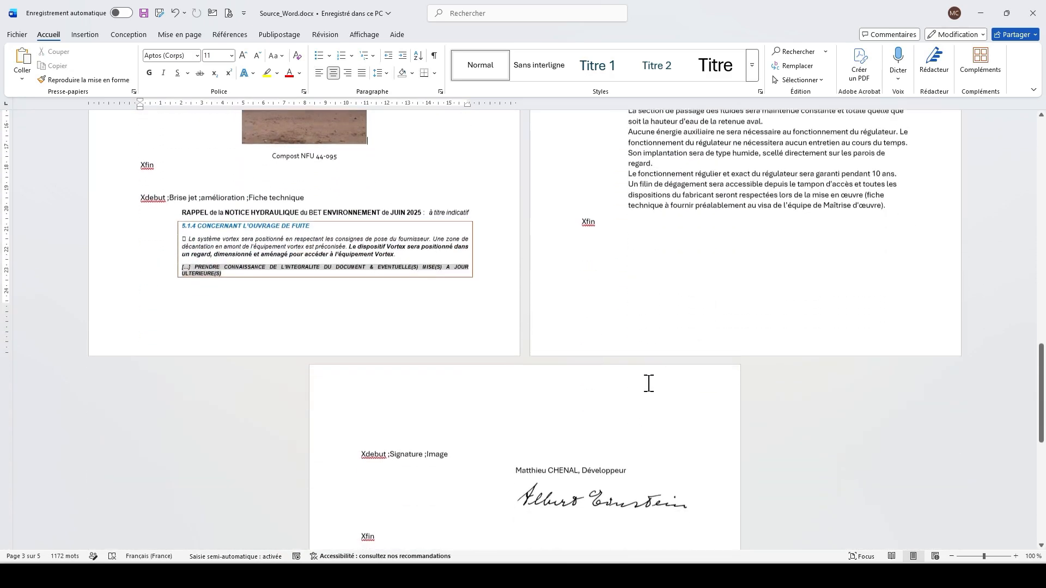
scroll(578, 479, up, 7)
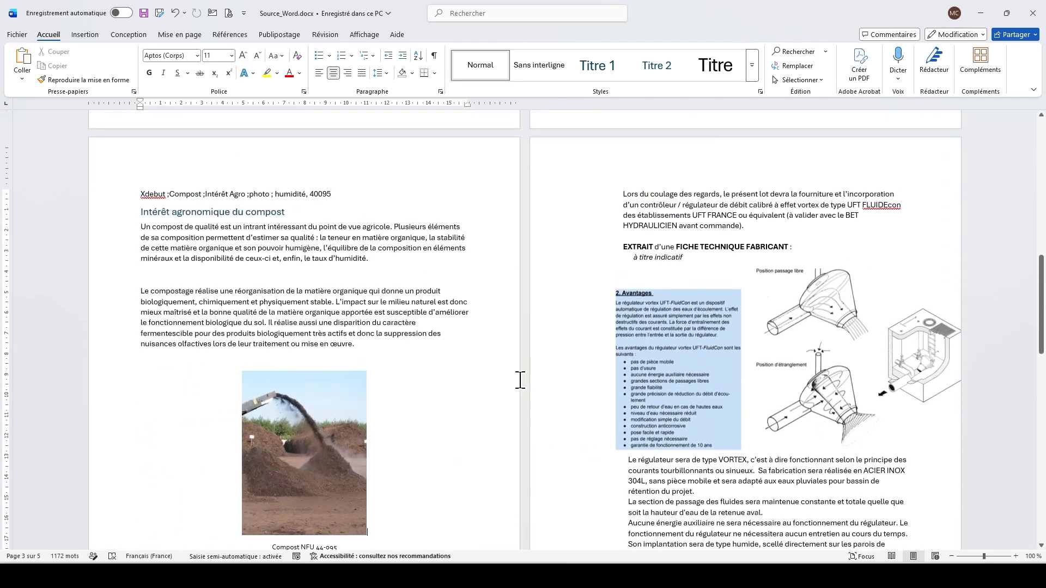
scroll(341, 313, up, 2)
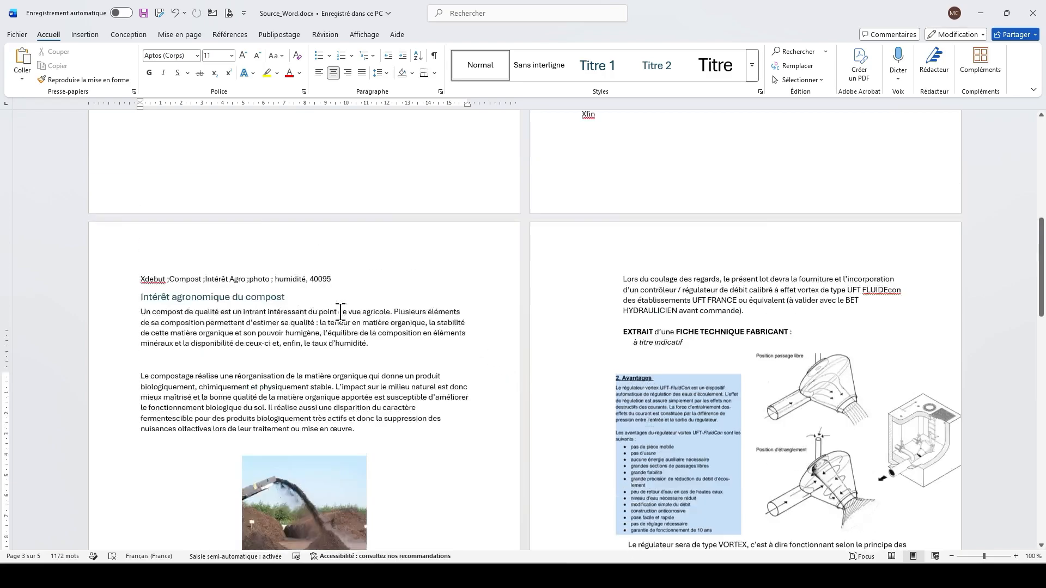
scroll(341, 314, up, 20)
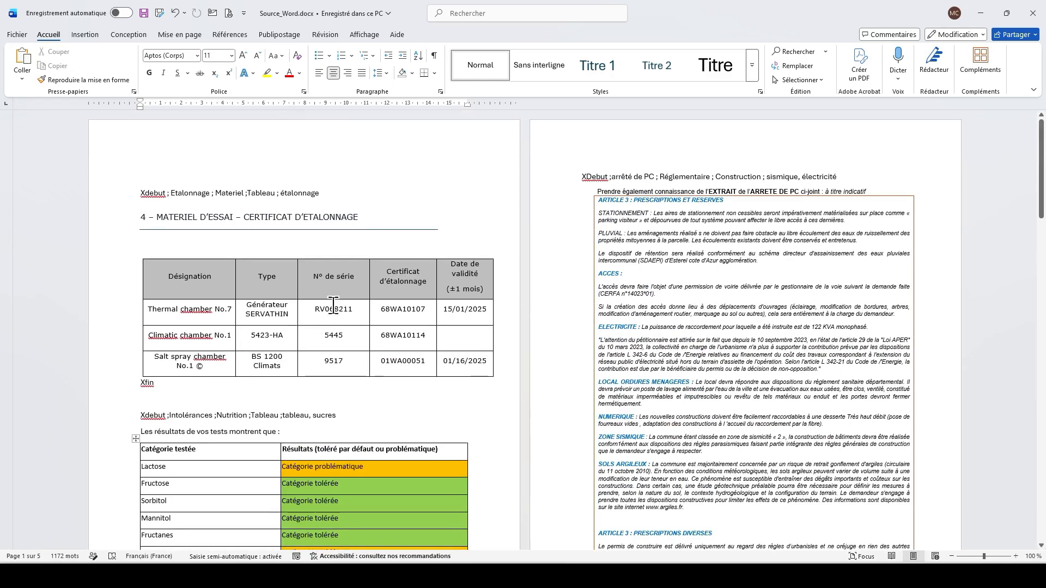
- Examine the Xdebut and Xfin markers of the calibration block and the semicolon-separated descriptors on its first line
drag(170, 194, 141, 194)
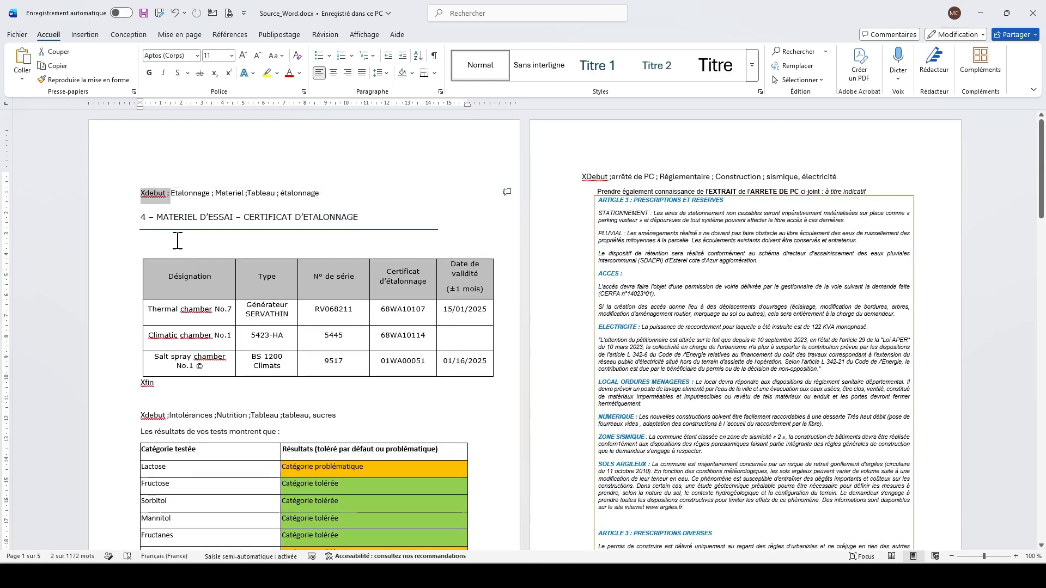
click(170, 386)
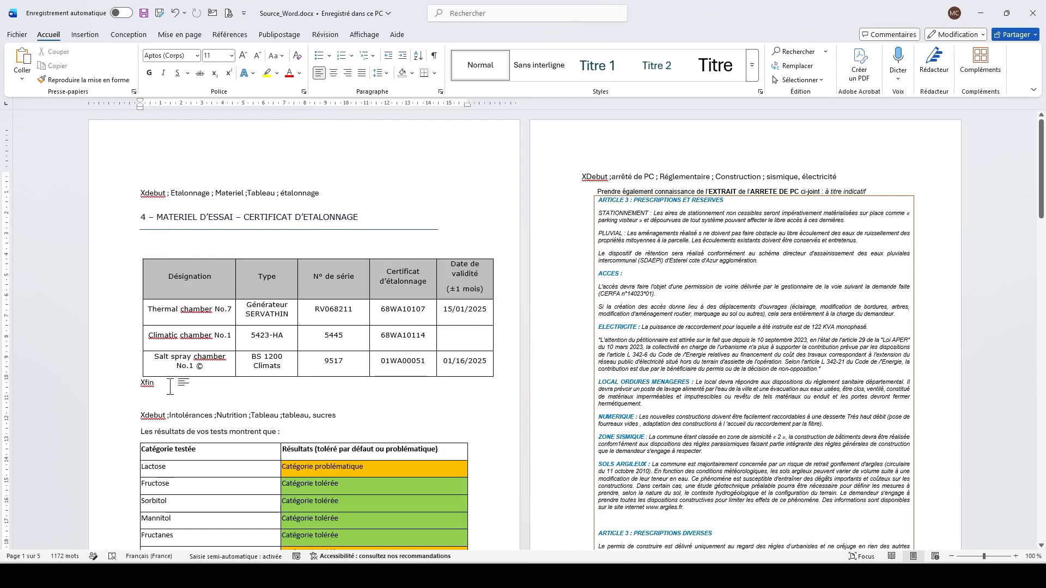
click(145, 196)
click(167, 387)
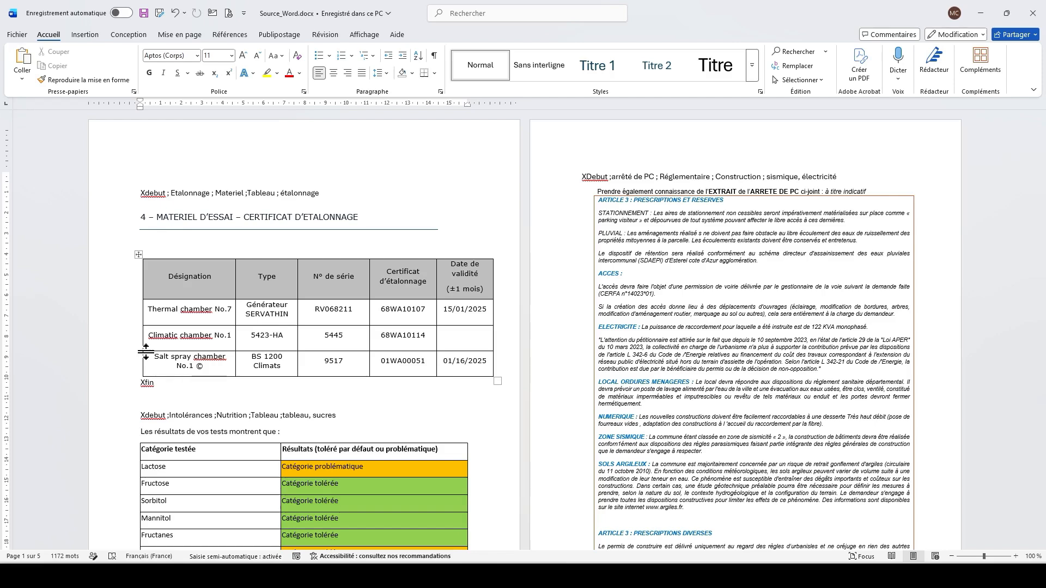
drag(325, 194, 186, 200)
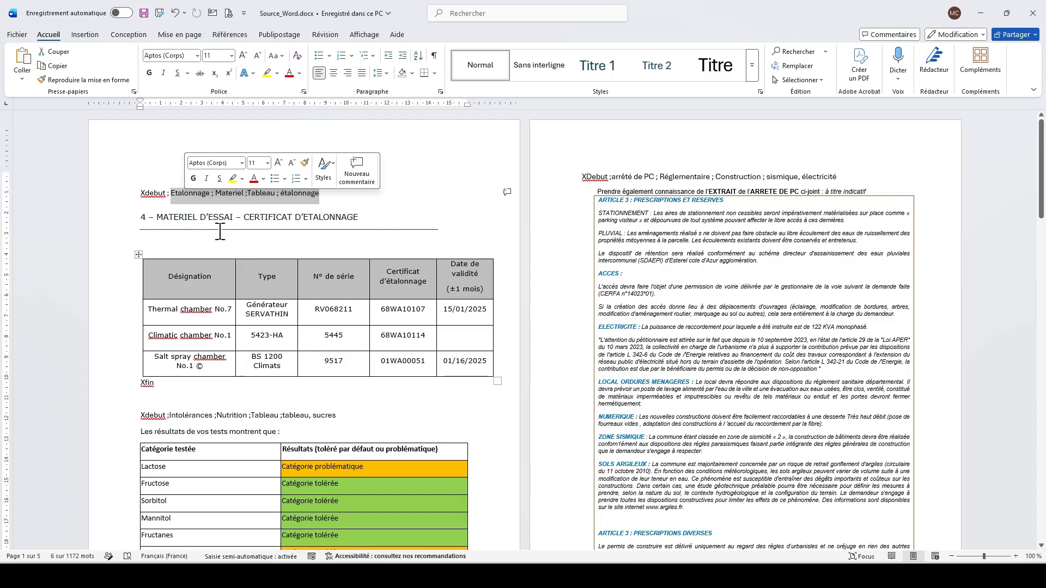
right_click(160, 196)
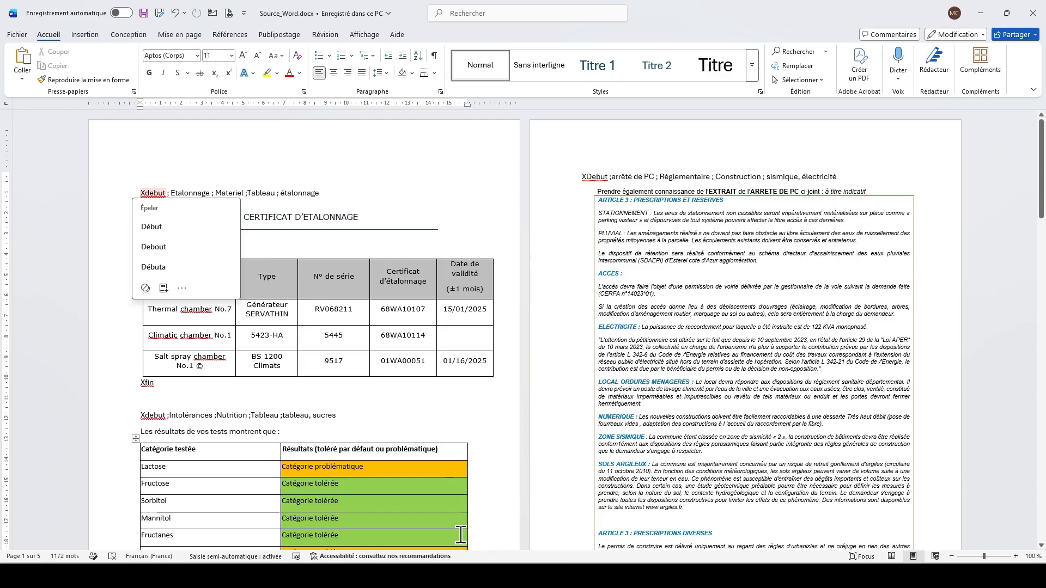
- Switch to Libris Dophis 60702 - Rapport audit.docm and set Source_Word.docx as its source file
click(454, 576)
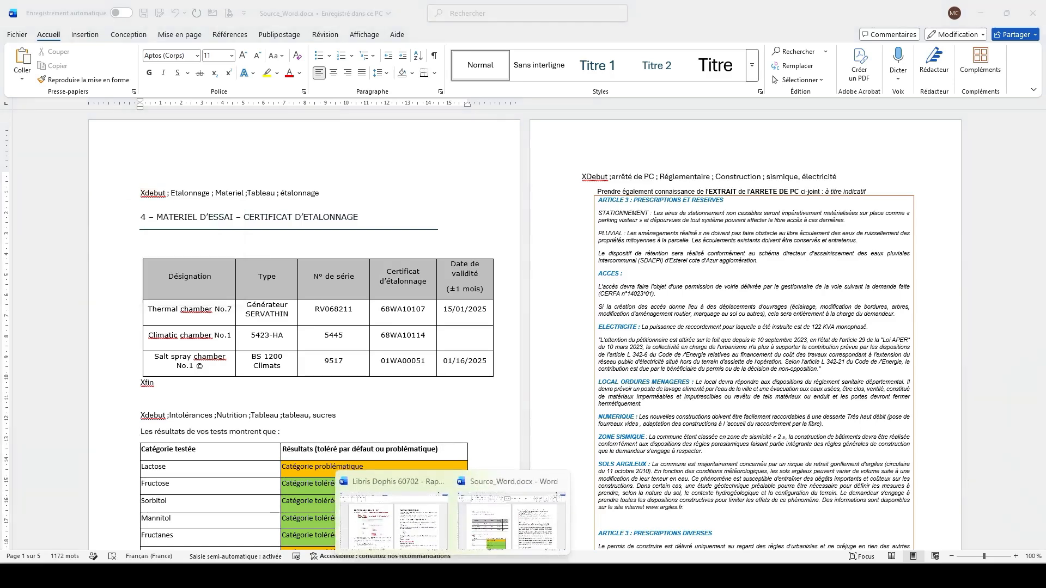
click(405, 525)
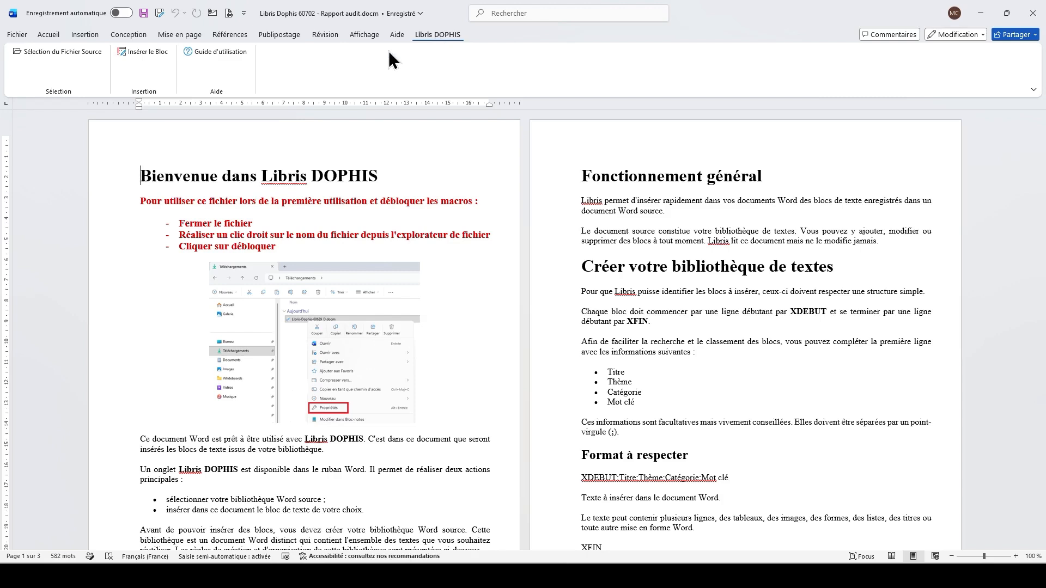
click(62, 55)
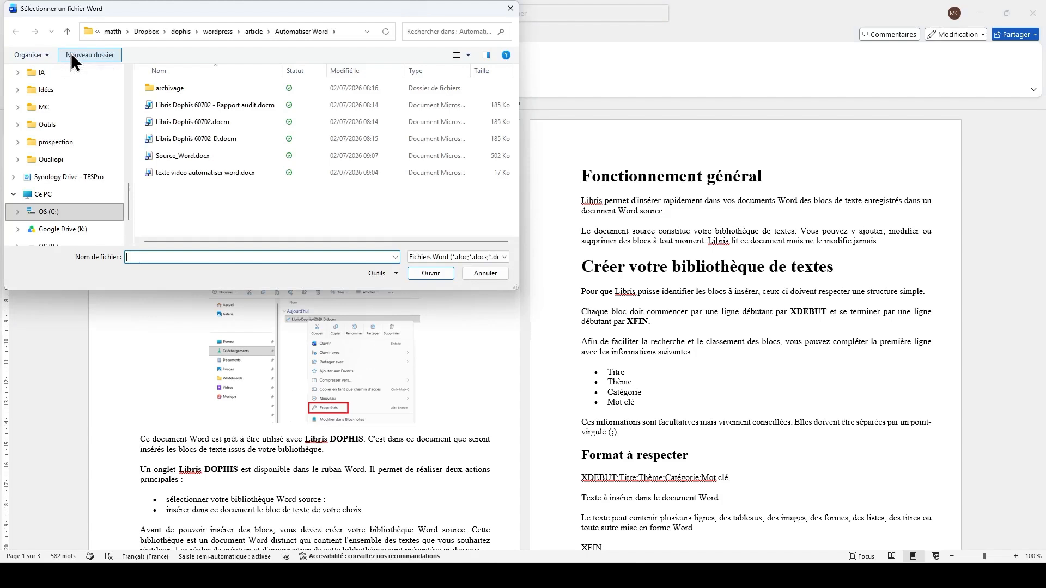
click(178, 159)
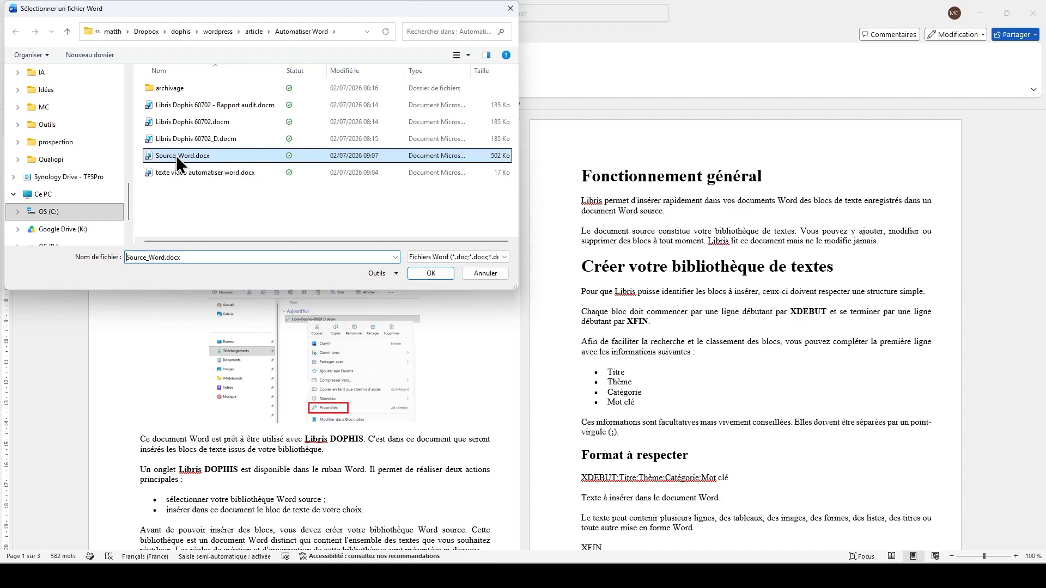
click(430, 272)
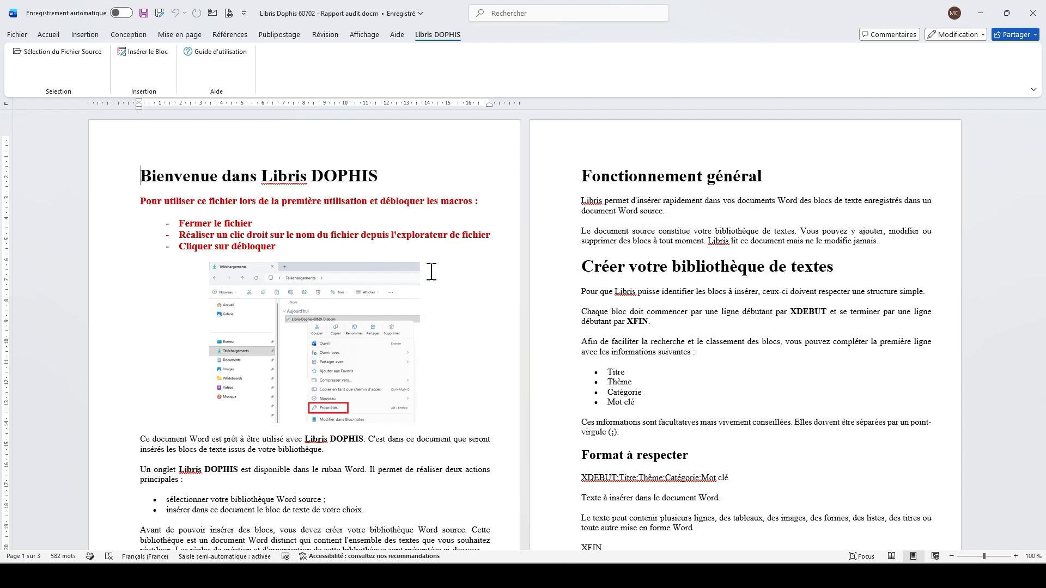
- Add two blank lines after the paragraph ending "point-virgule (;).", just above the heading "Format à respecter"
click(643, 438)
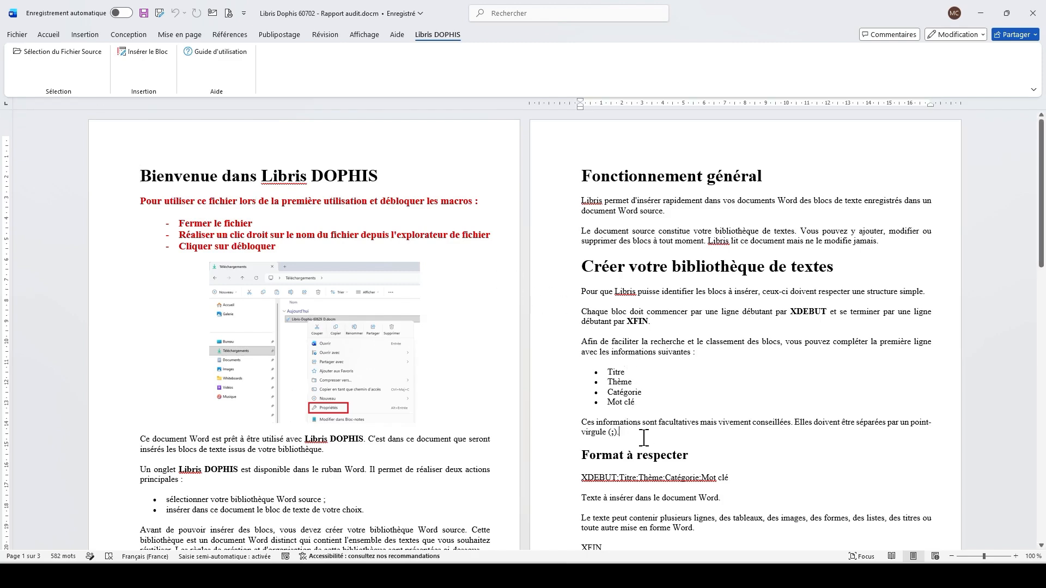
key(Return)
key(Return)
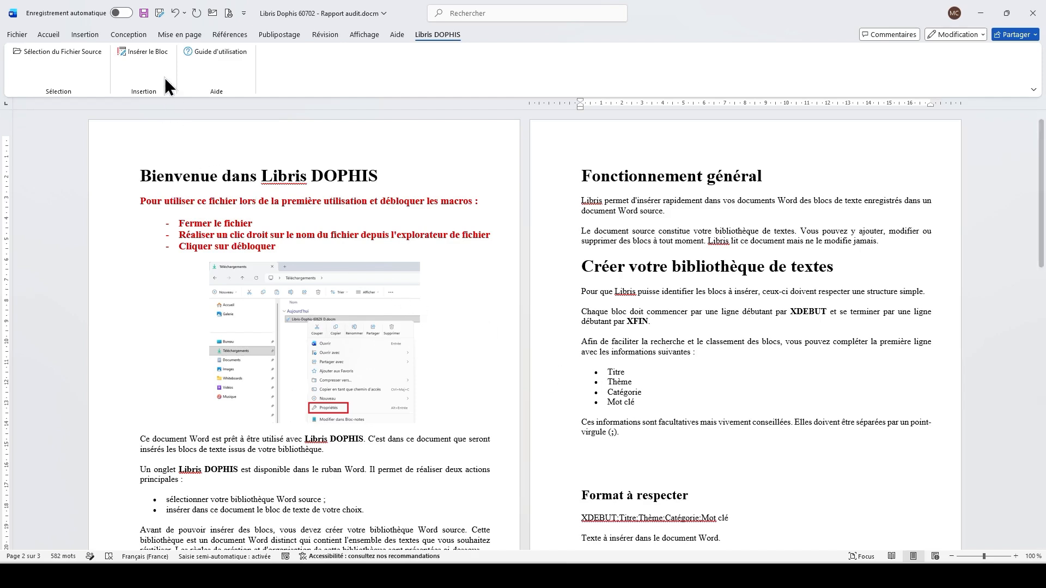
- Filter the library blocks by category "tableau" and insert the Etalonnage block at the cursor above "Format à respecter"
click(152, 50)
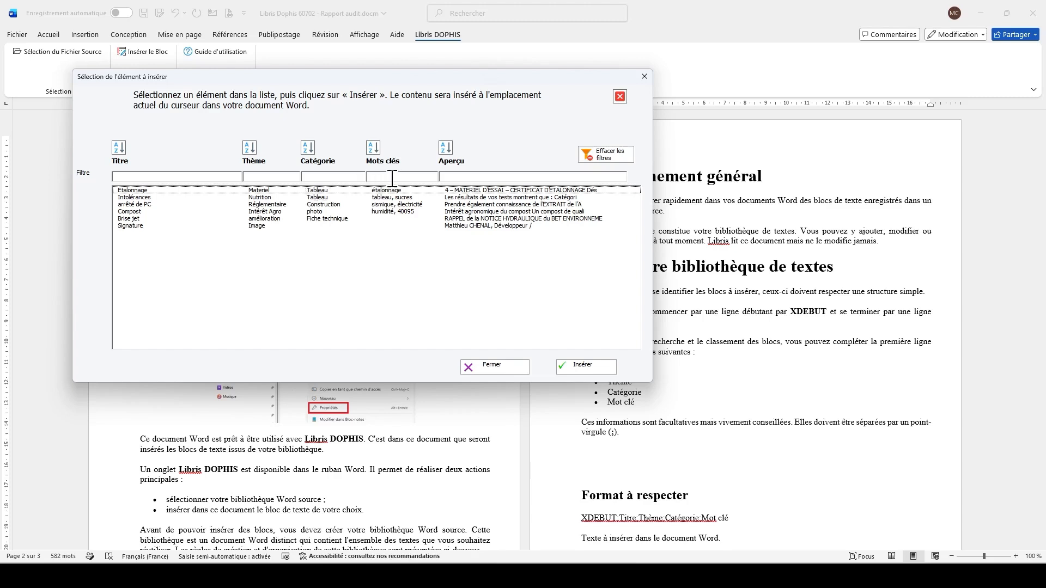
click(345, 177)
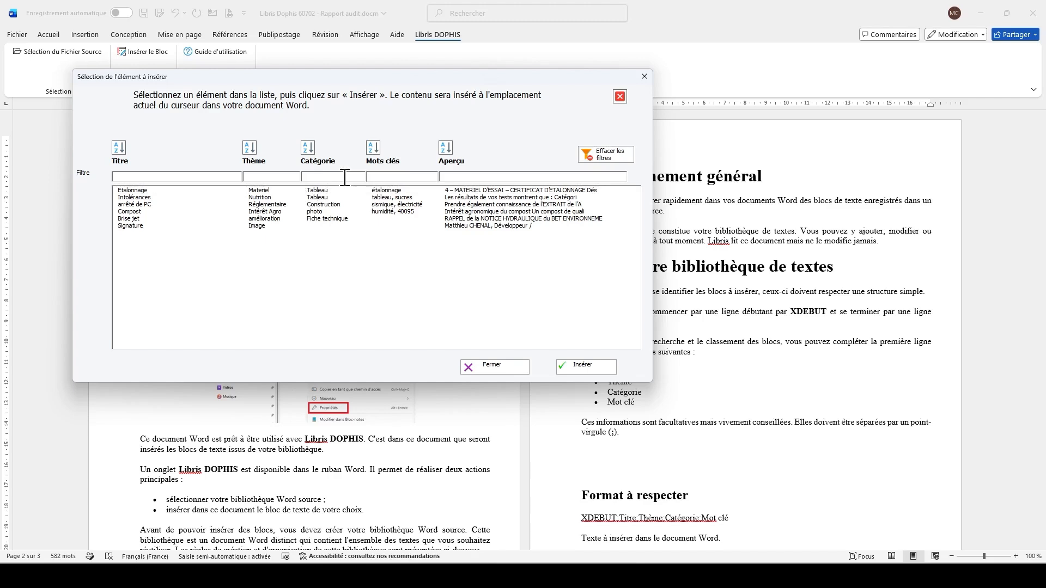
text(tab)
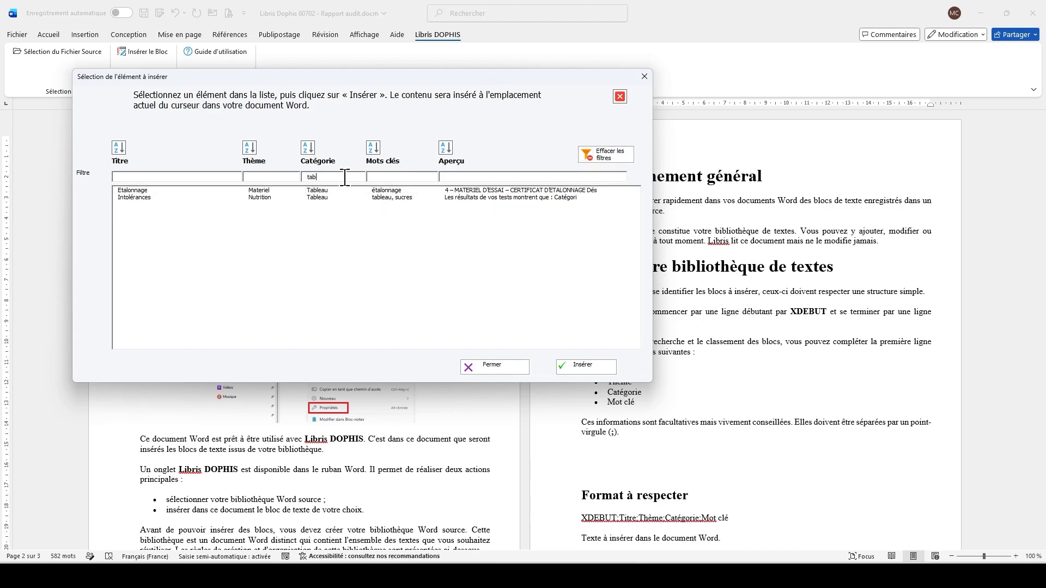
text(leau)
click(257, 189)
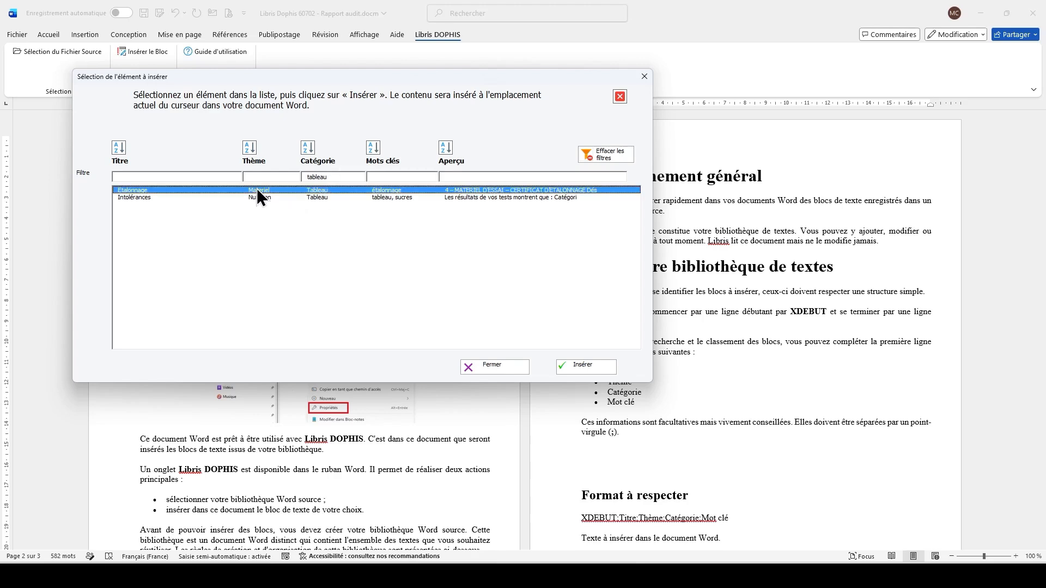
click(583, 364)
scroll(581, 363, down, 6)
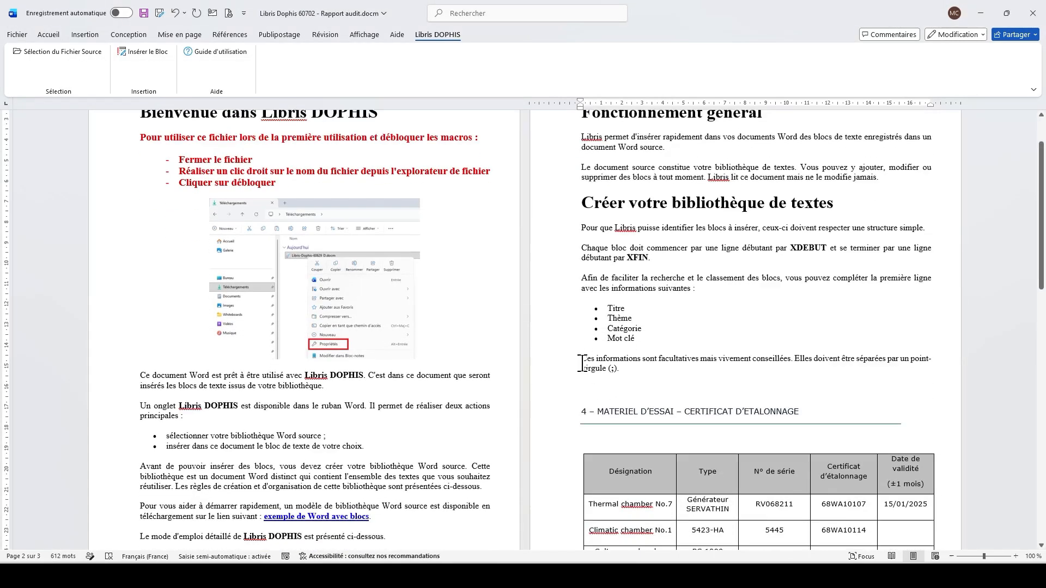